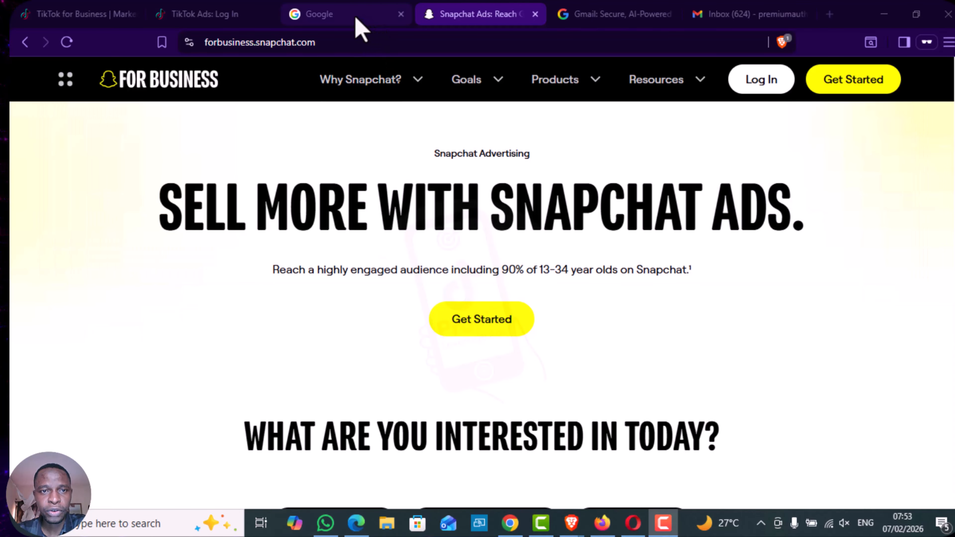
- Search Google for "snapchat ads manager" using the matching search suggestion
{"action": "left_click", "coordinate": [357, 24]}
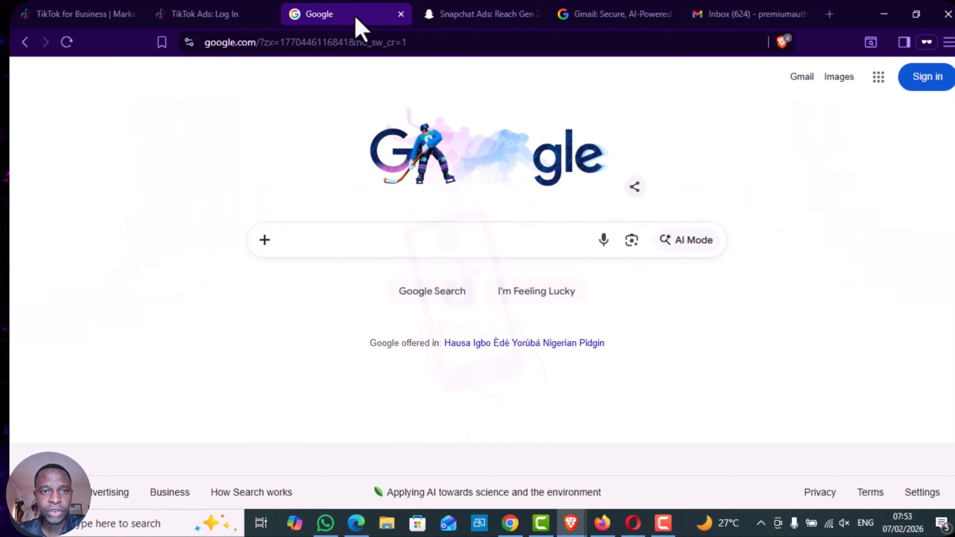
{"action": "left_click", "coordinate": [298, 246]}
{"action": "type", "text": "snapchat ad"}
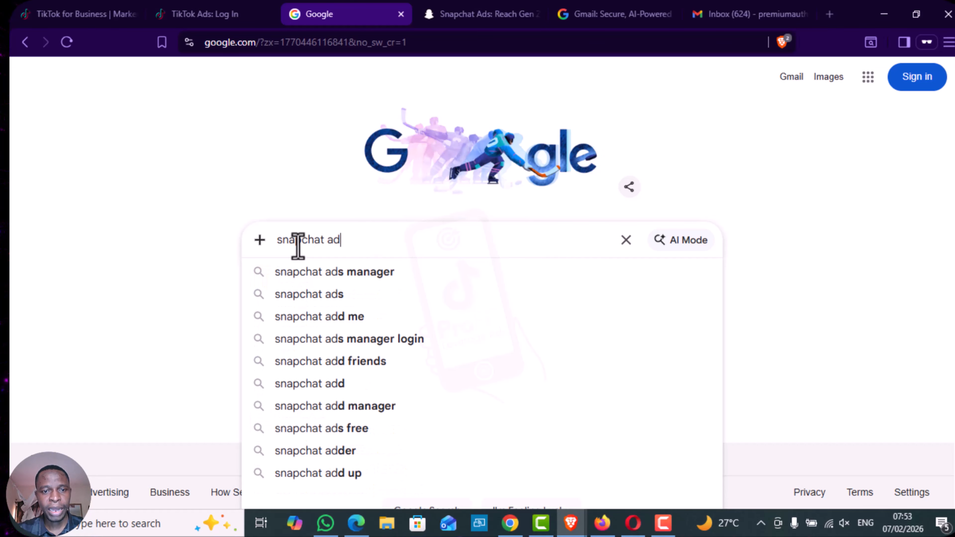
{"action": "left_click", "coordinate": [319, 281]}
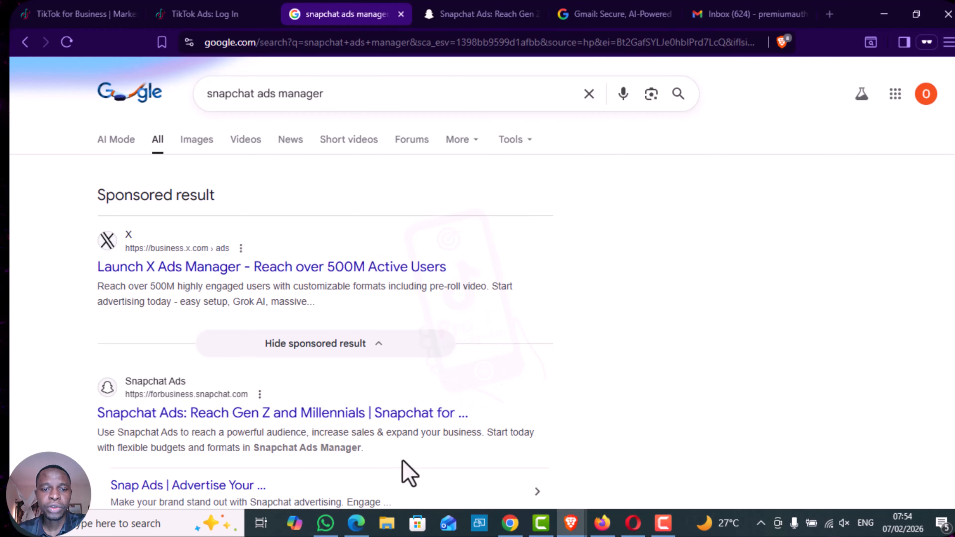
- Return to the already open Snapchat for Business site and start the advertiser sign-up
{"action": "left_click", "coordinate": [477, 15]}
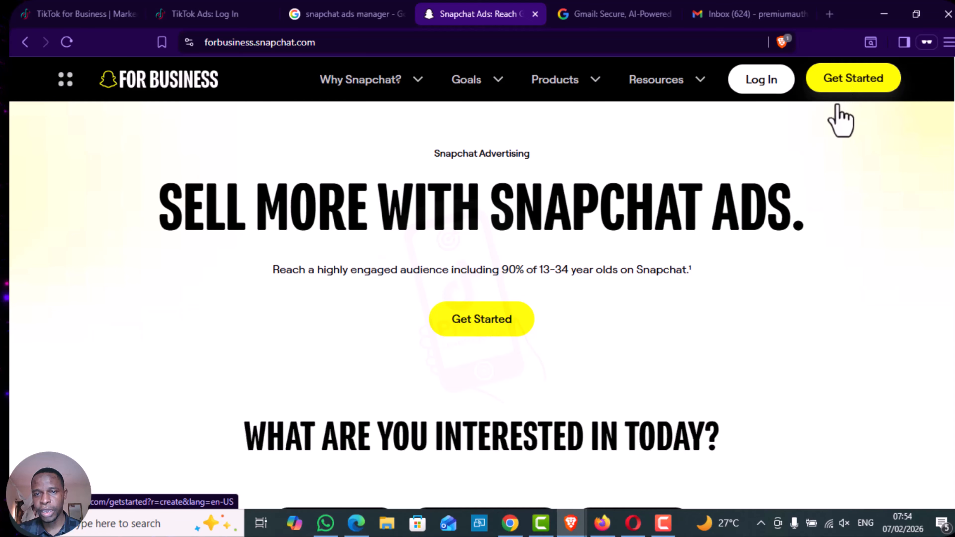
{"action": "scroll", "coordinate": [758, 305], "scroll_direction": "down", "scroll_amount": 3}
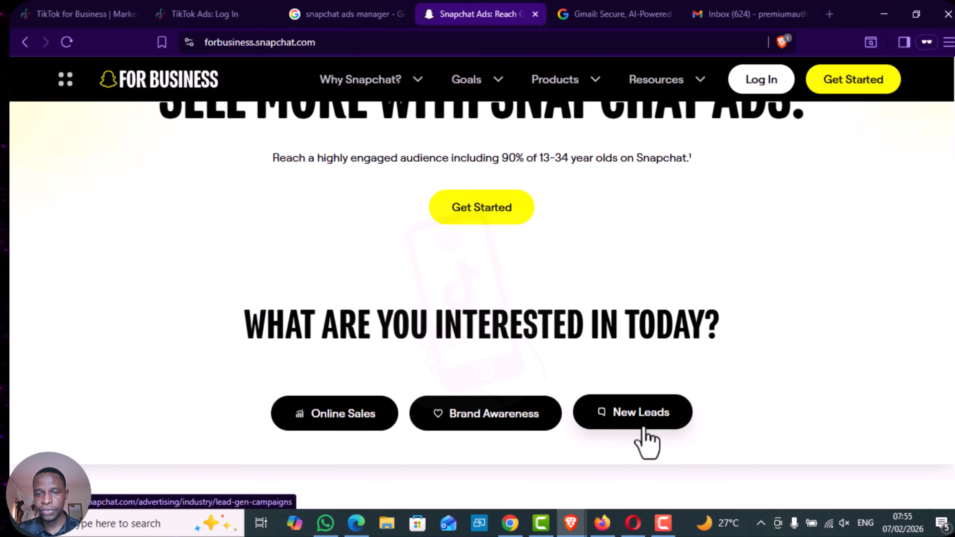
{"action": "scroll", "coordinate": [739, 408], "scroll_direction": "up", "scroll_amount": 3}
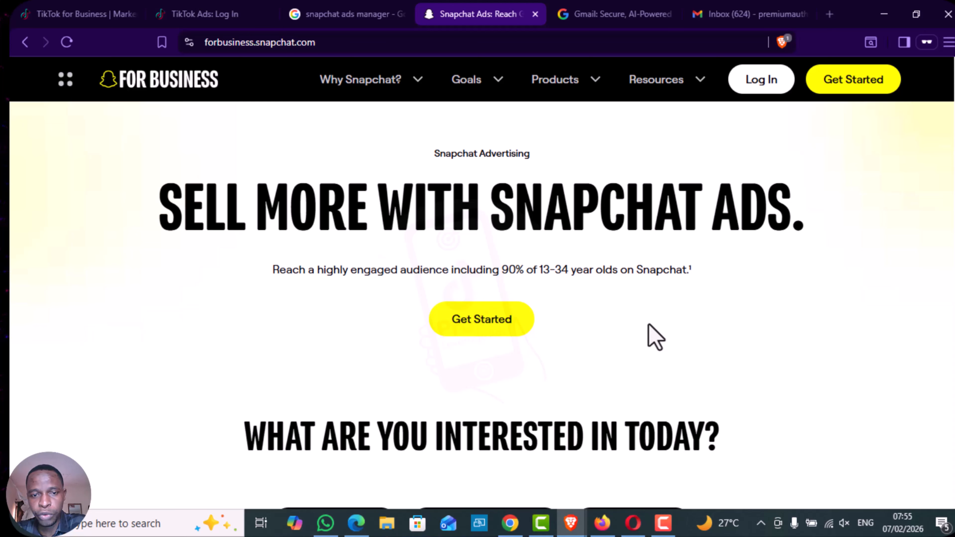
{"action": "left_click", "coordinate": [487, 328]}
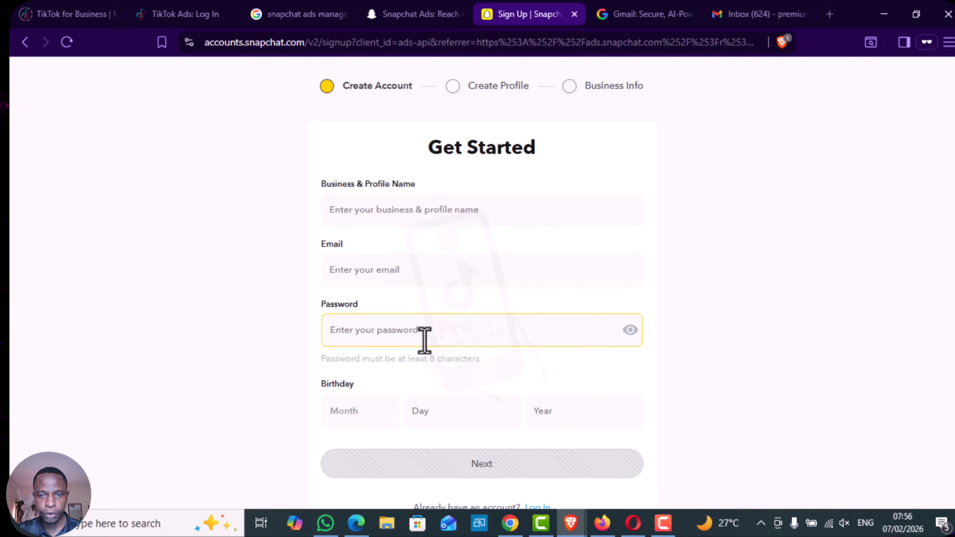
- Continue the sign-up with the existing Google account and allow Snapchat to access its name and email address
{"action": "scroll", "coordinate": [640, 177], "scroll_direction": "down", "scroll_amount": 3}
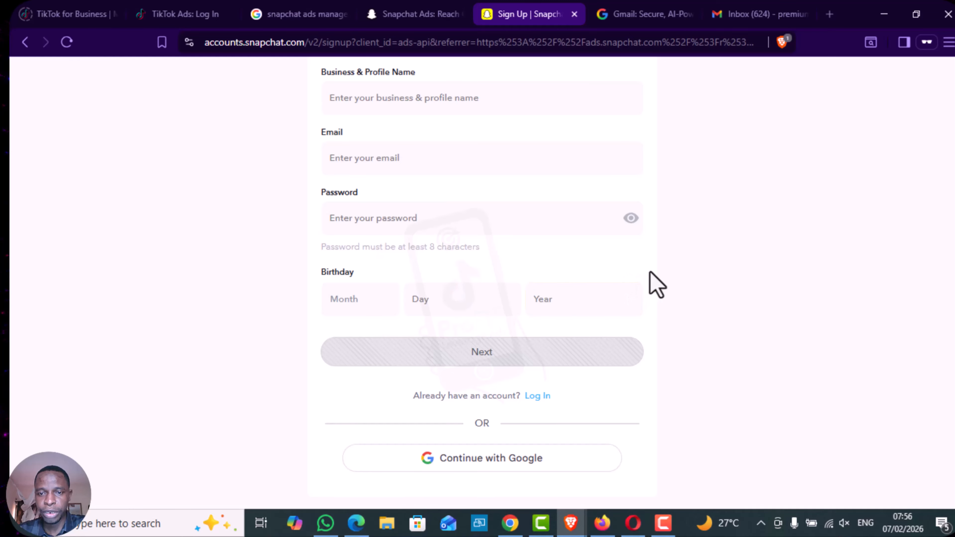
{"action": "scroll", "coordinate": [656, 284], "scroll_direction": "up", "scroll_amount": 2}
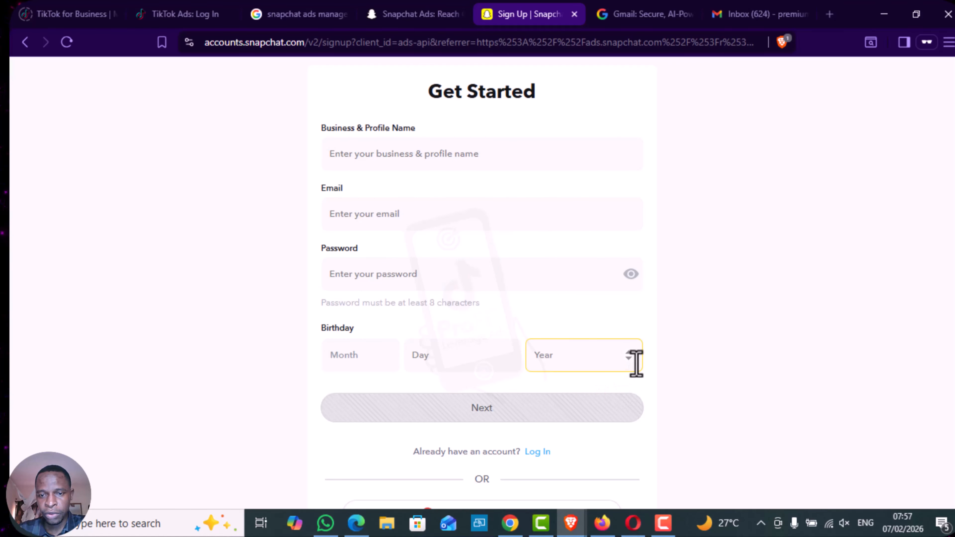
{"action": "scroll", "coordinate": [662, 384], "scroll_direction": "down", "scroll_amount": 4}
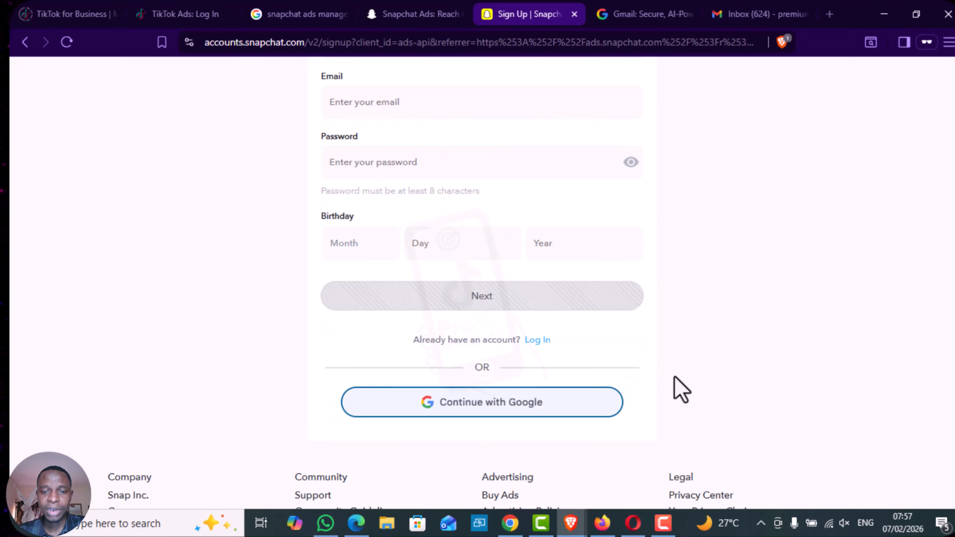
{"action": "left_click", "coordinate": [538, 423]}
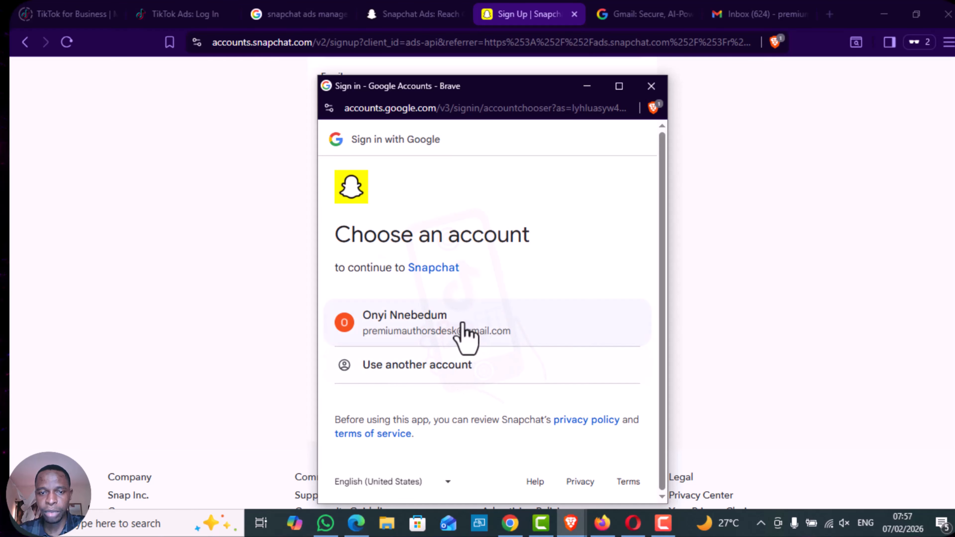
{"action": "left_click", "coordinate": [464, 332]}
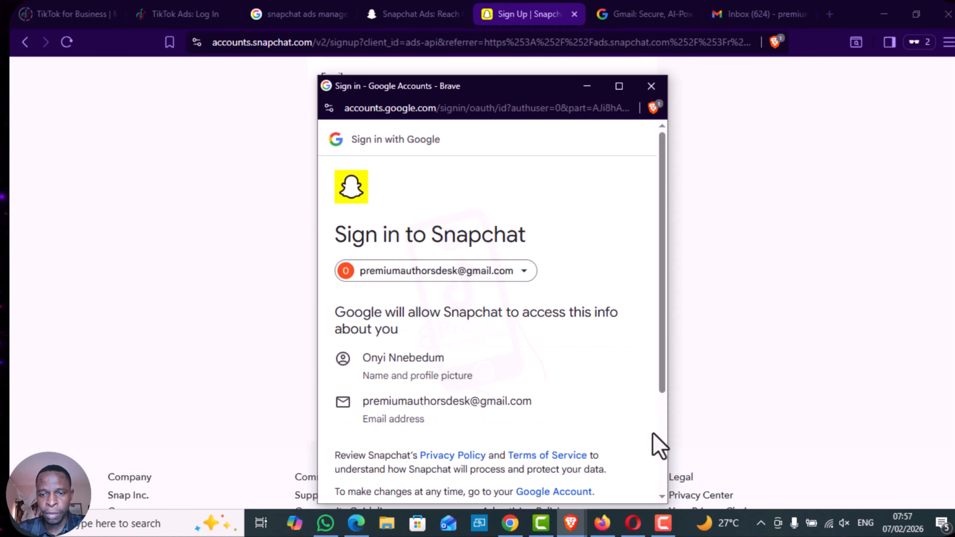
{"action": "scroll", "coordinate": [661, 437], "scroll_direction": "down", "scroll_amount": 3}
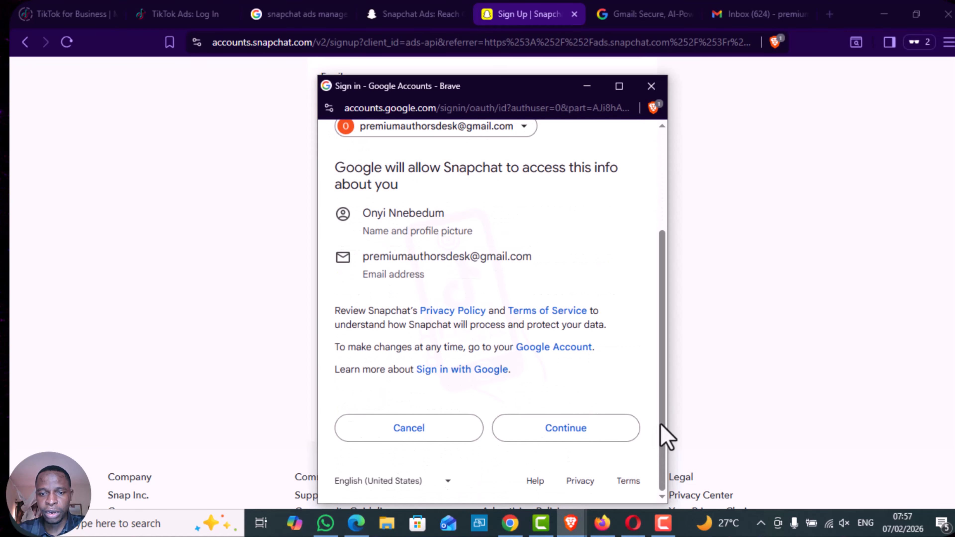
{"action": "left_click", "coordinate": [560, 432]}
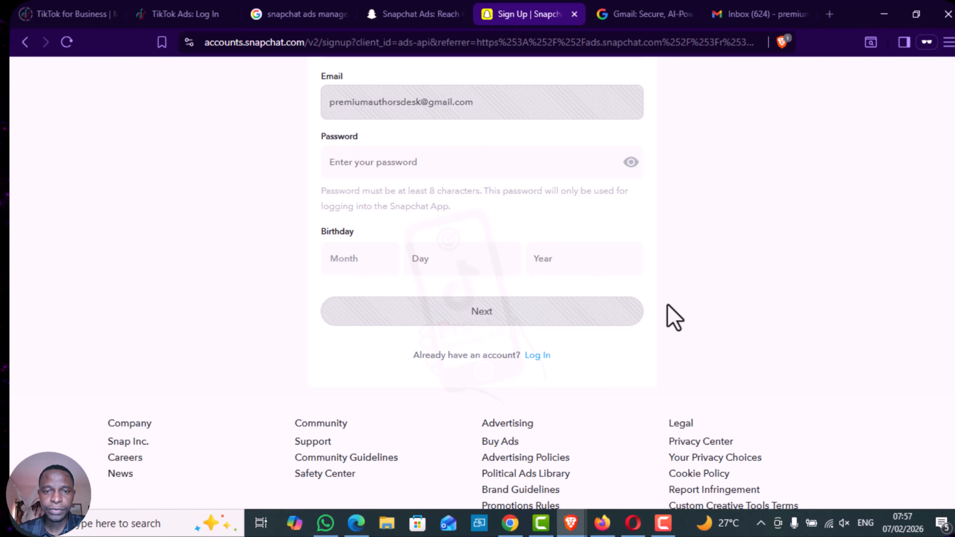
- Enter SnapAdsNG as the business and profile name in the account form
{"action": "scroll", "coordinate": [672, 317], "scroll_direction": "up", "scroll_amount": 3}
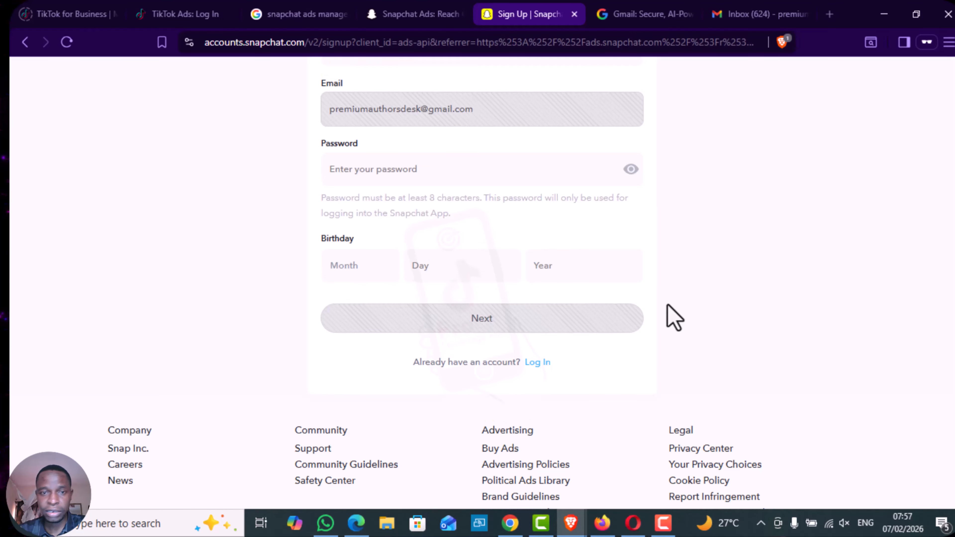
{"action": "left_click", "coordinate": [491, 277]}
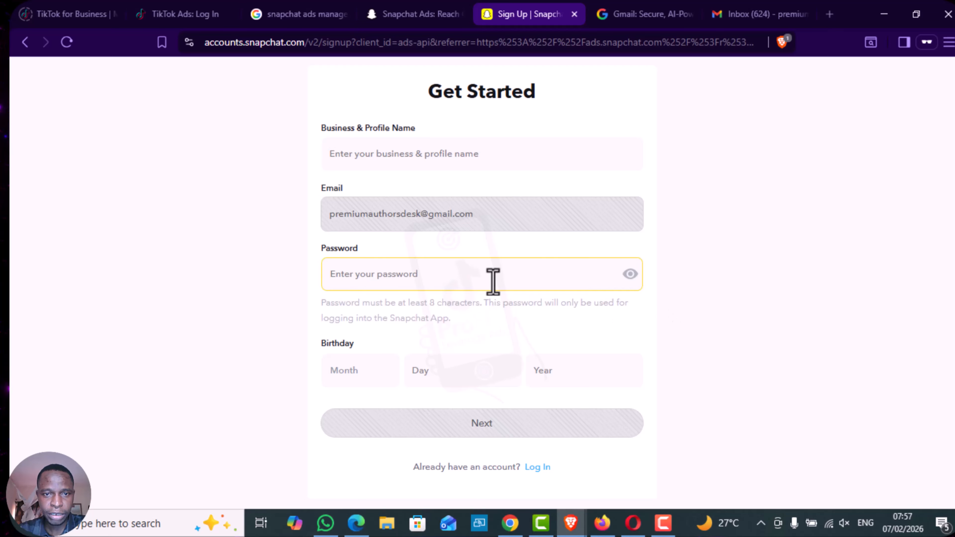
{"action": "left_click", "coordinate": [370, 217]}
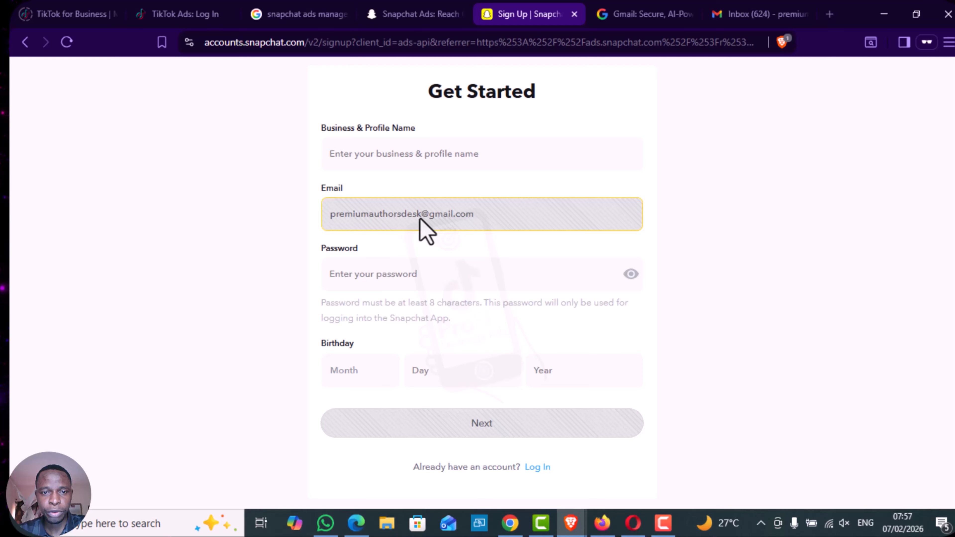
{"action": "left_click", "coordinate": [470, 161]}
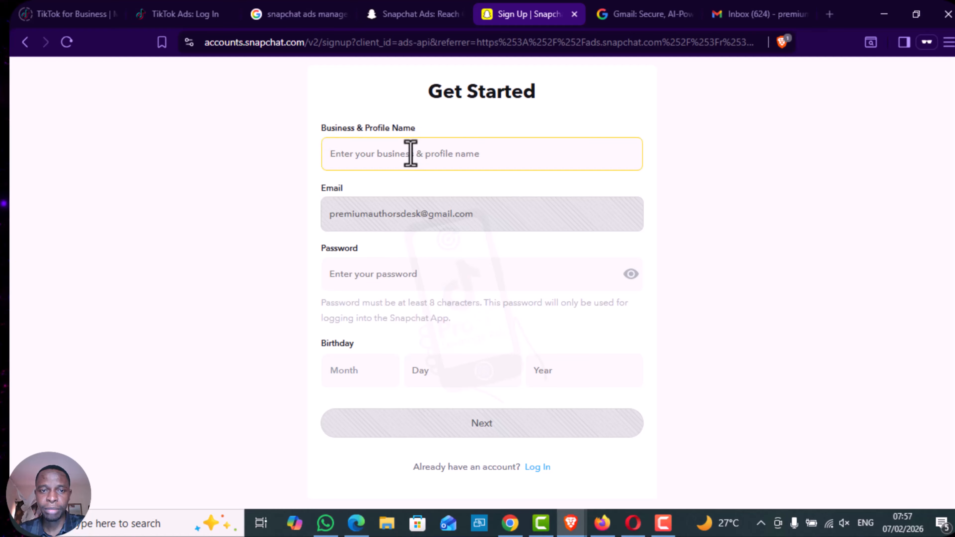
{"action": "type", "text": "SnapAdsNG"}
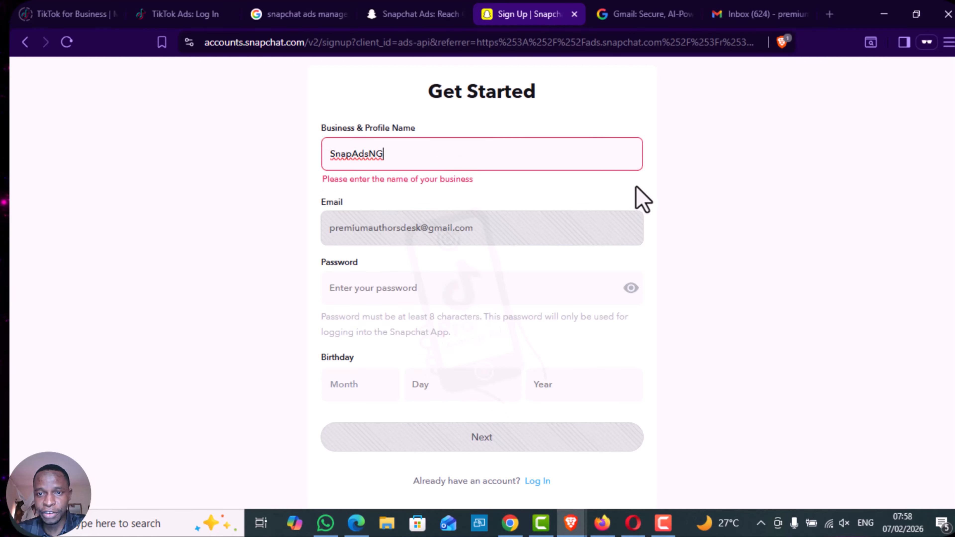
{"action": "left_click", "coordinate": [635, 186]}
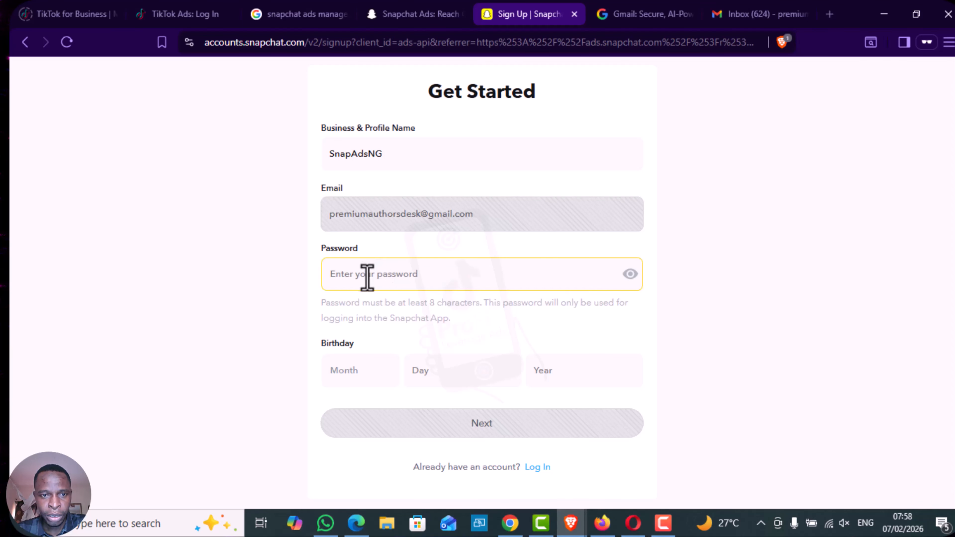
- Enter the new account's password without using the saved suggestions
{"action": "left_click", "coordinate": [379, 278]}
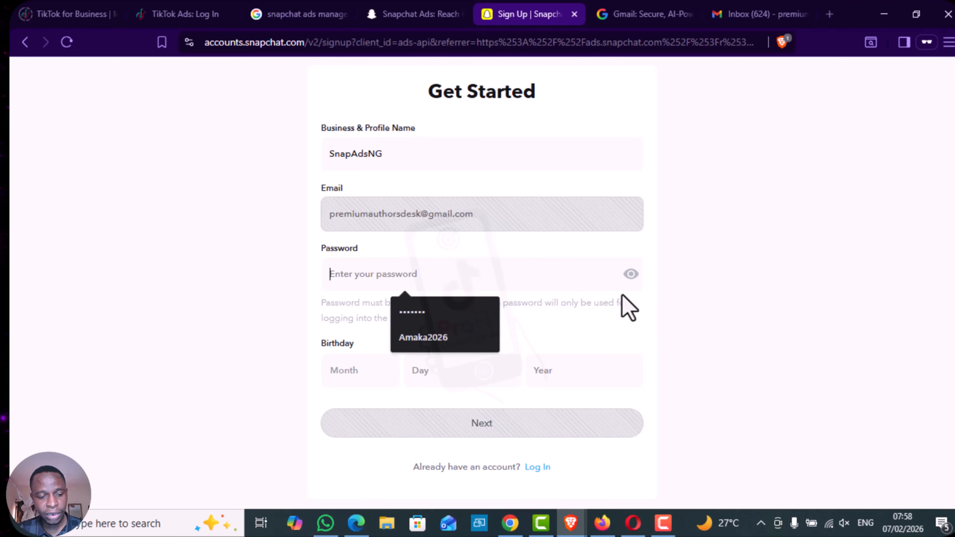
{"action": "left_click", "coordinate": [639, 298]}
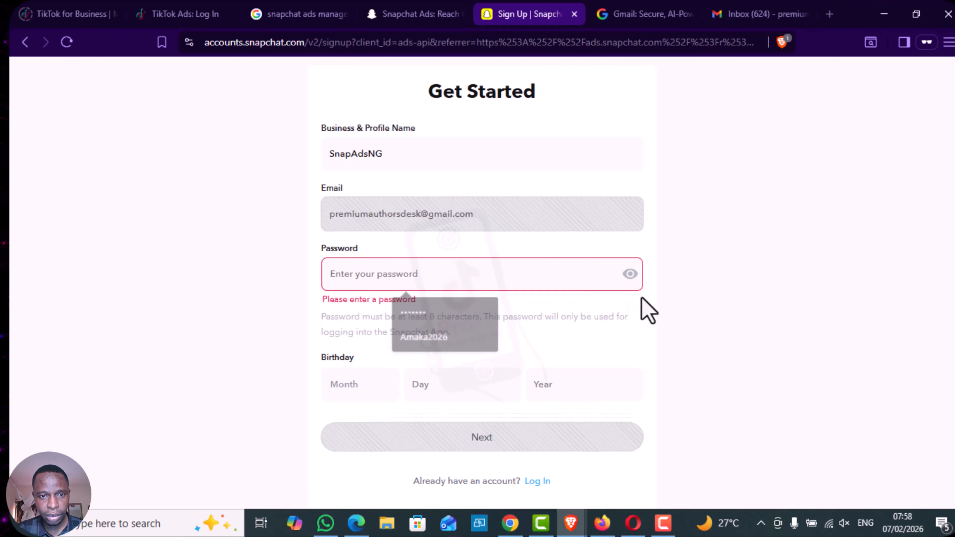
{"action": "left_click", "coordinate": [470, 274]}
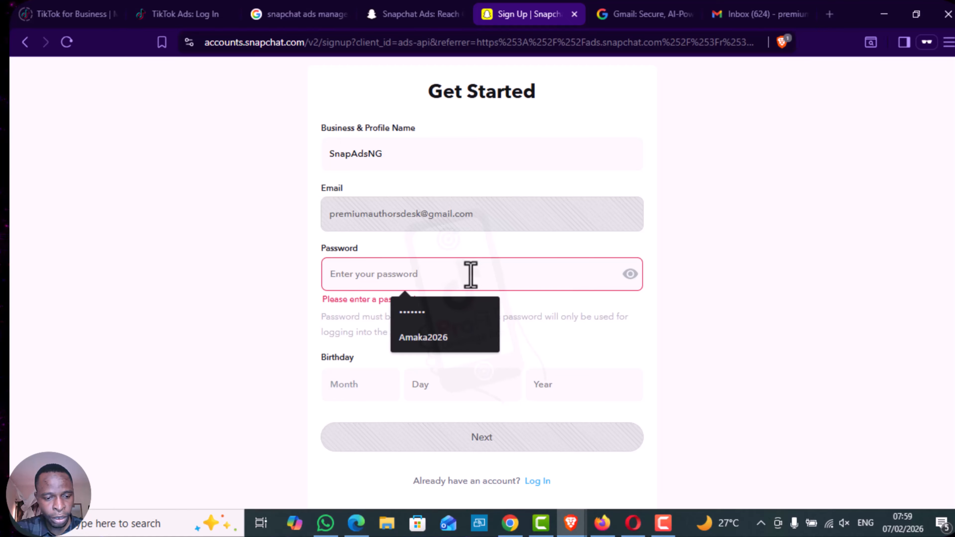
{"action": "type", "text": "•"}
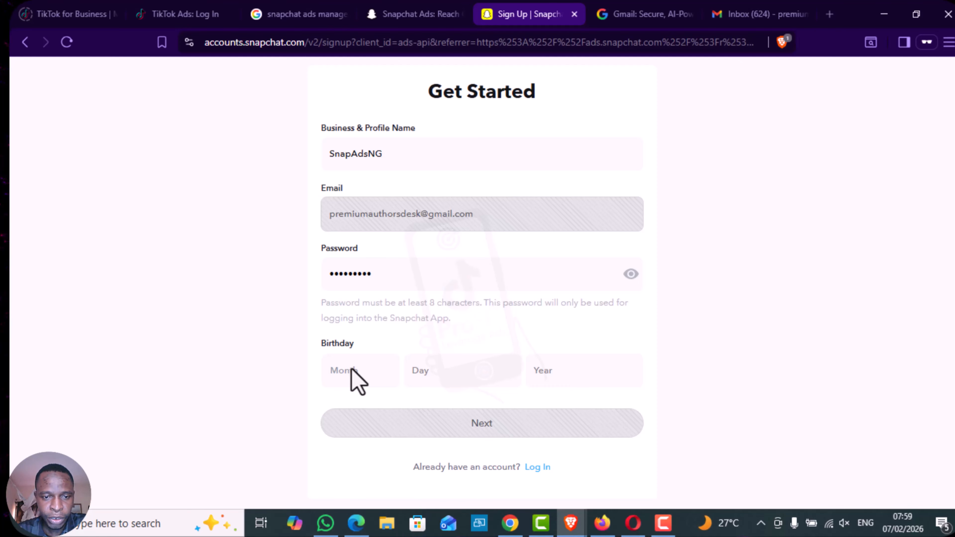
- Fill in the account holder's month, day and year of birth and proceed to the profile creation stage
{"action": "left_click", "coordinate": [353, 376]}
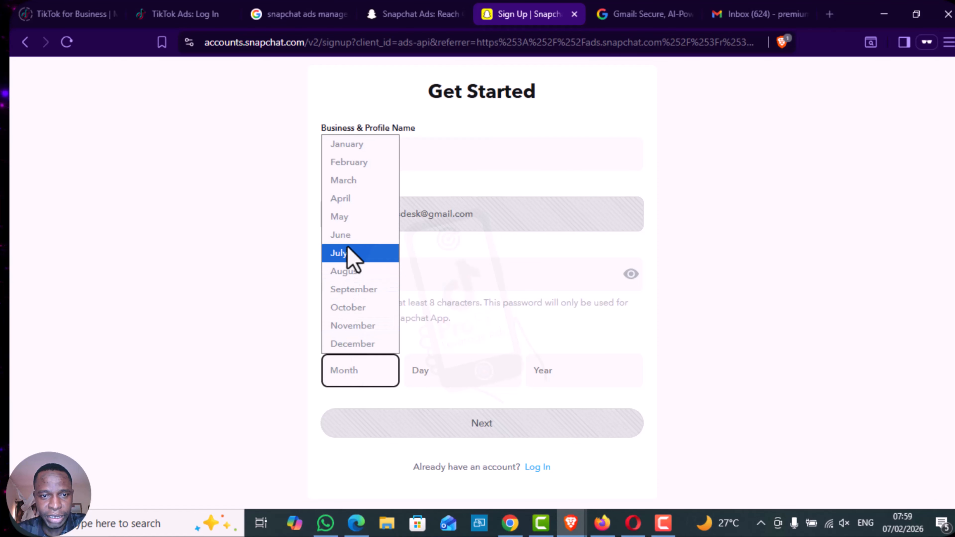
{"action": "left_click", "coordinate": [361, 199]}
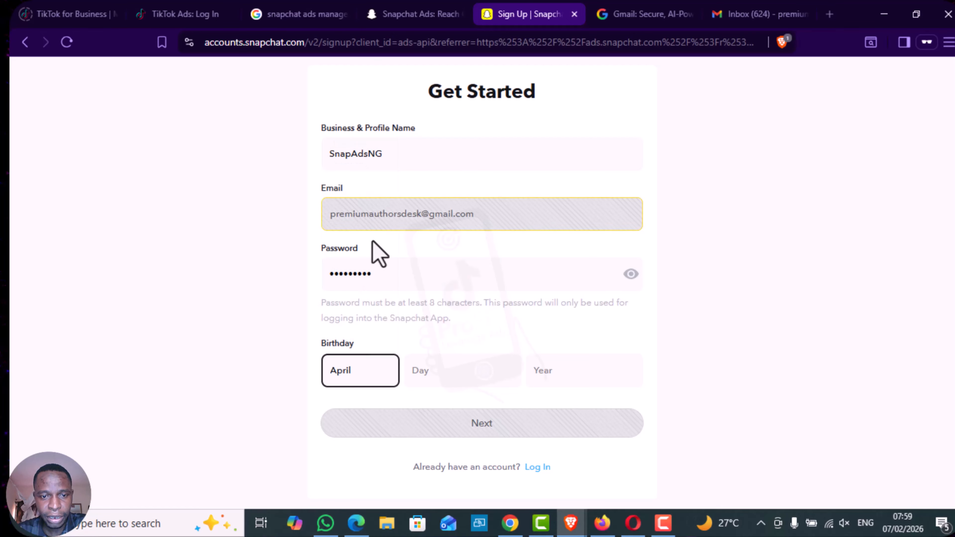
{"action": "left_click", "coordinate": [428, 372]}
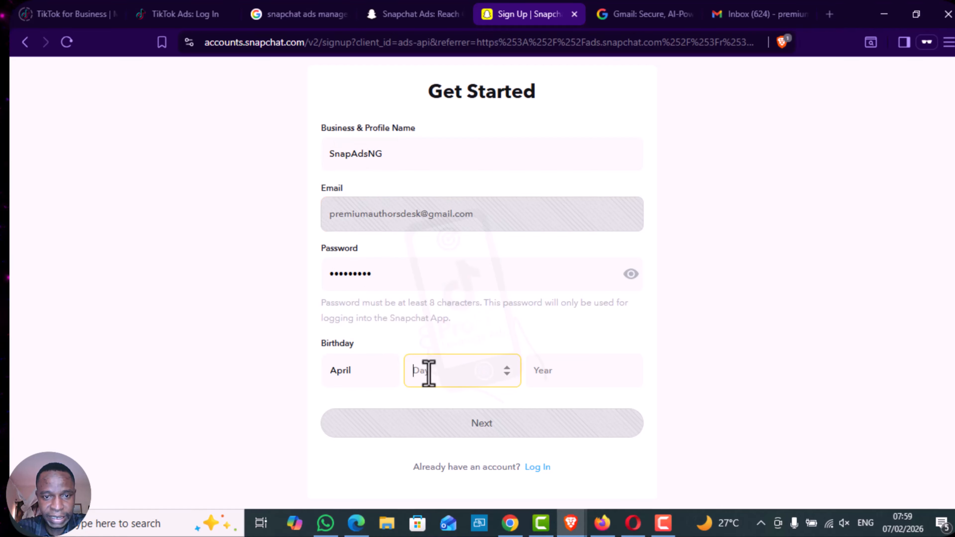
{"action": "type", "text": "1"}
{"action": "left_click", "coordinate": [560, 376]}
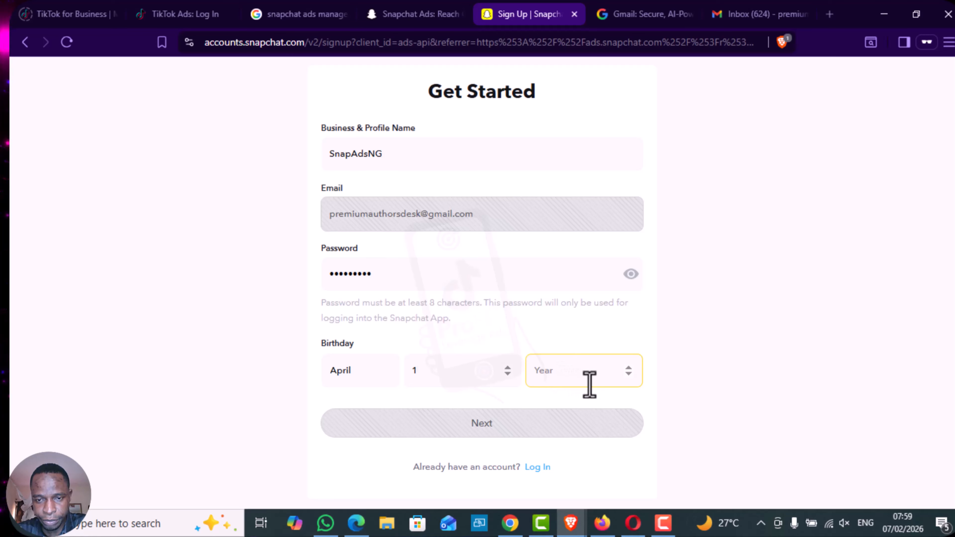
{"action": "type", "text": "1985"}
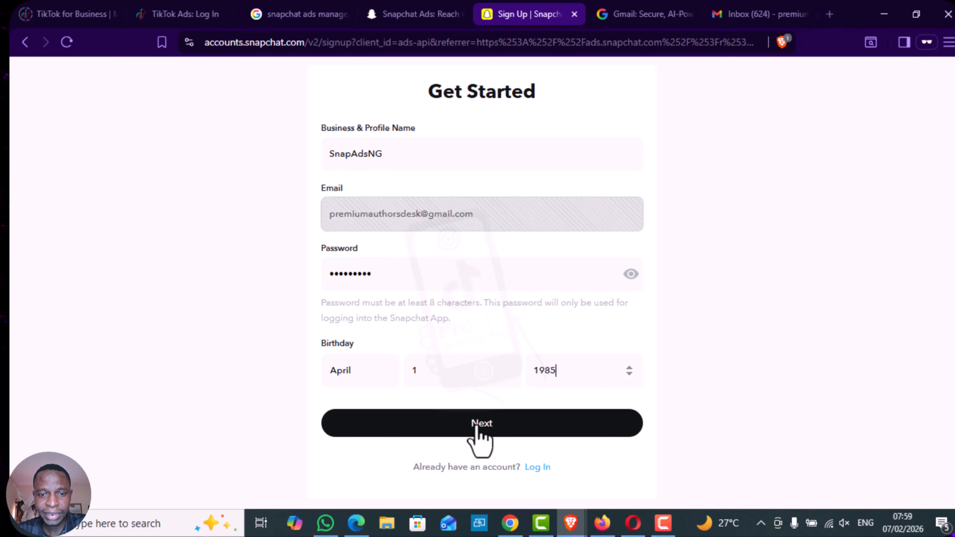
{"action": "left_click", "coordinate": [479, 428]}
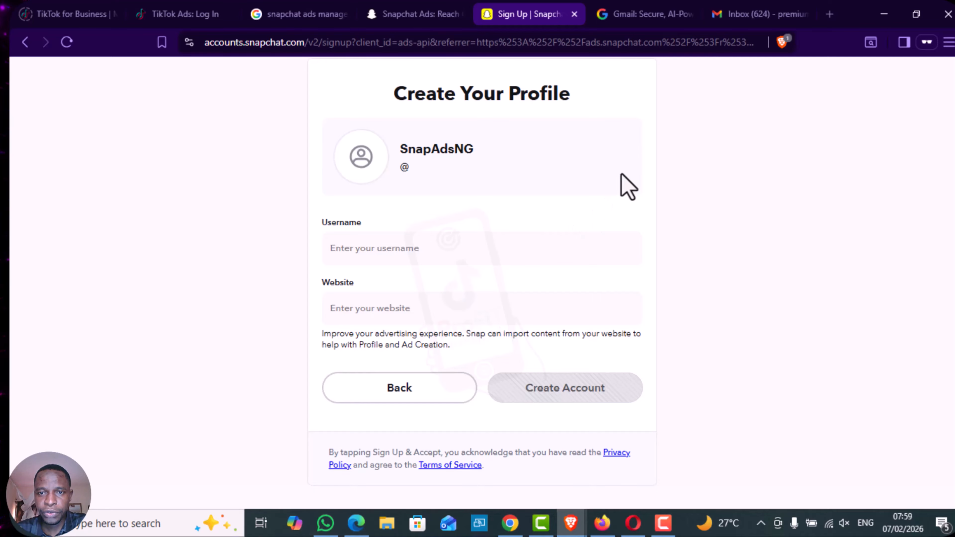
- Set the profile's username to snapadsng and leave the website blank
{"action": "scroll", "coordinate": [635, 218], "scroll_direction": "up", "scroll_amount": 2}
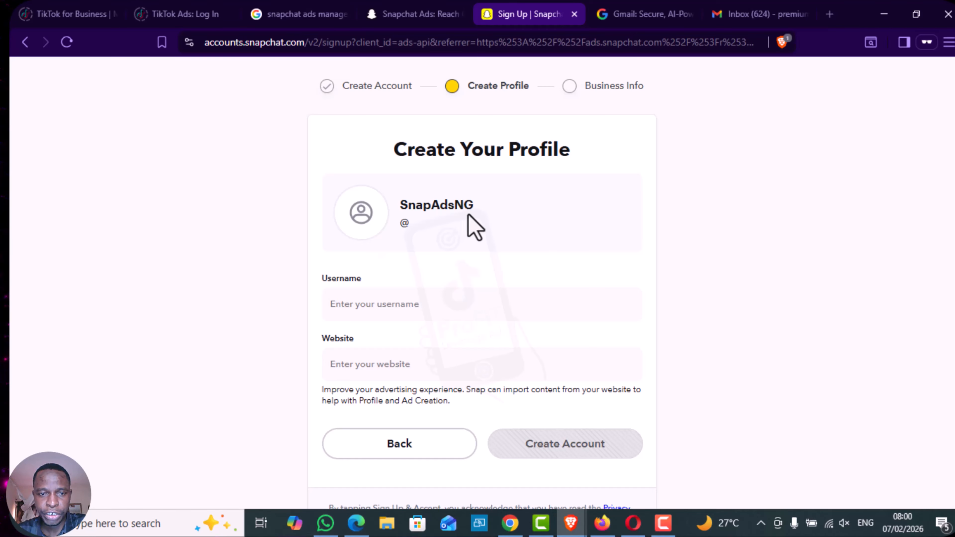
{"action": "left_click", "coordinate": [370, 308]}
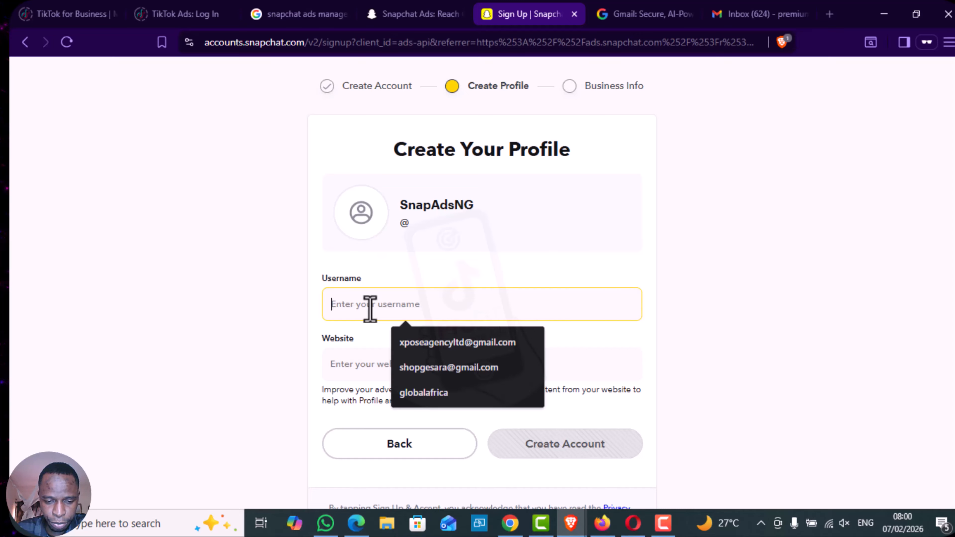
{"action": "type", "text": "snapadsng"}
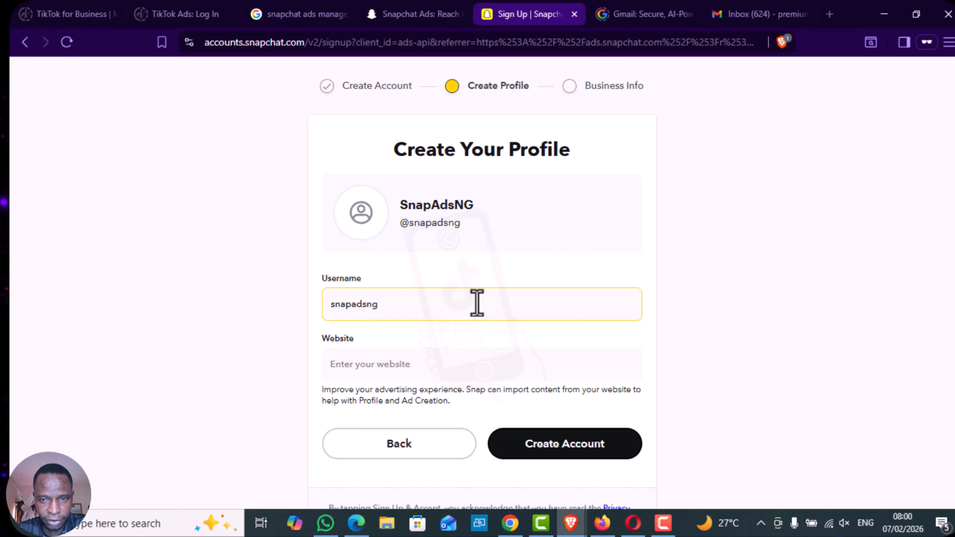
{"action": "left_click", "coordinate": [656, 335]}
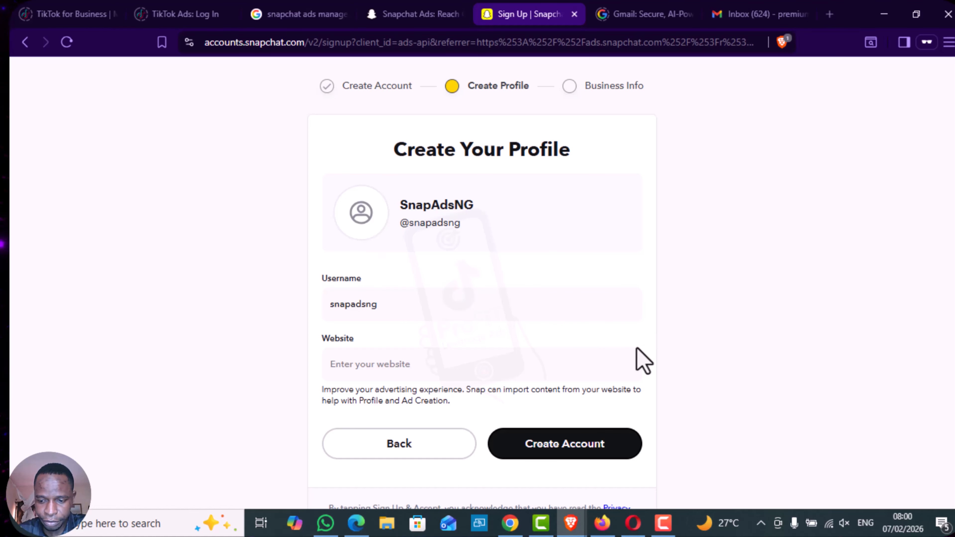
{"action": "scroll", "coordinate": [636, 349], "scroll_direction": "down", "scroll_amount": 3}
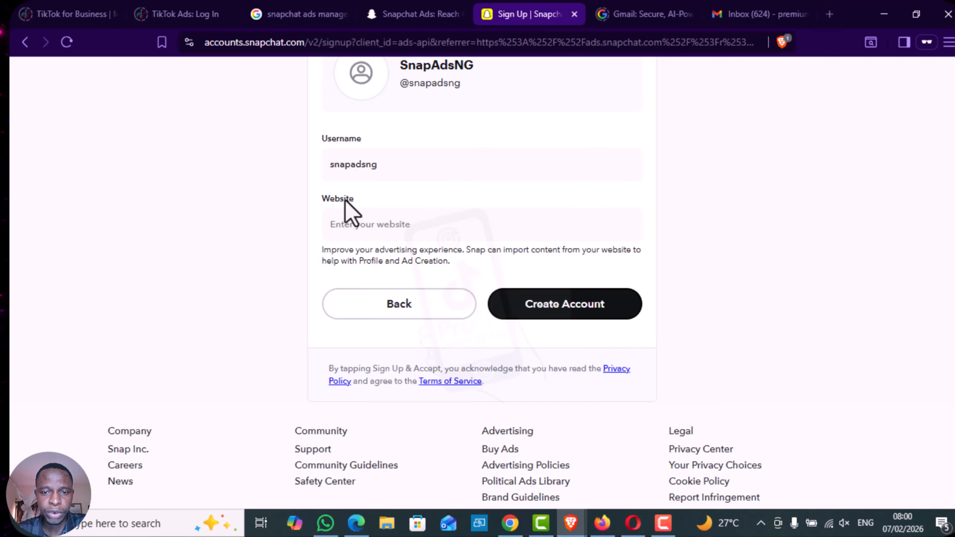
- Create the account with the entered profile details and proceed to the business details form
{"action": "left_click", "coordinate": [559, 312]}
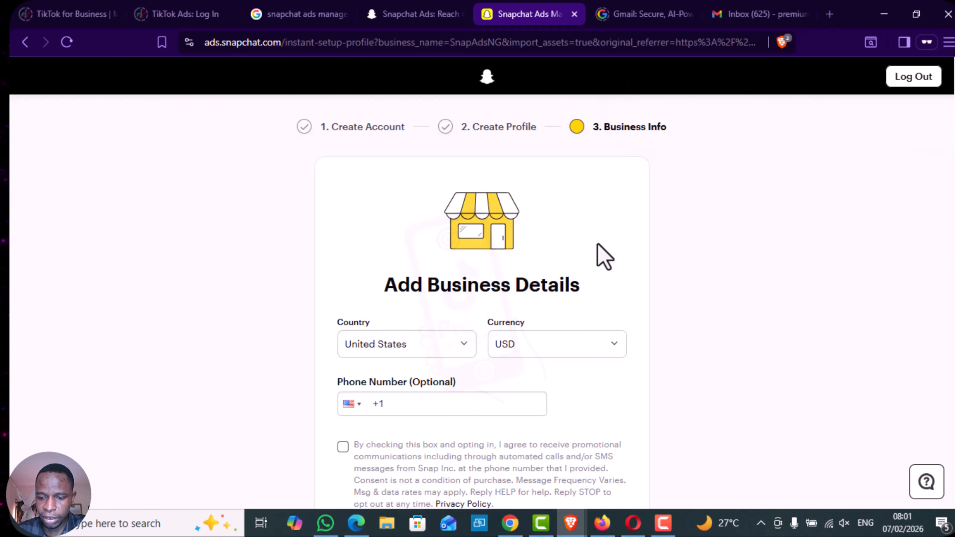
{"action": "scroll", "coordinate": [598, 245], "scroll_direction": "down", "scroll_amount": 1}
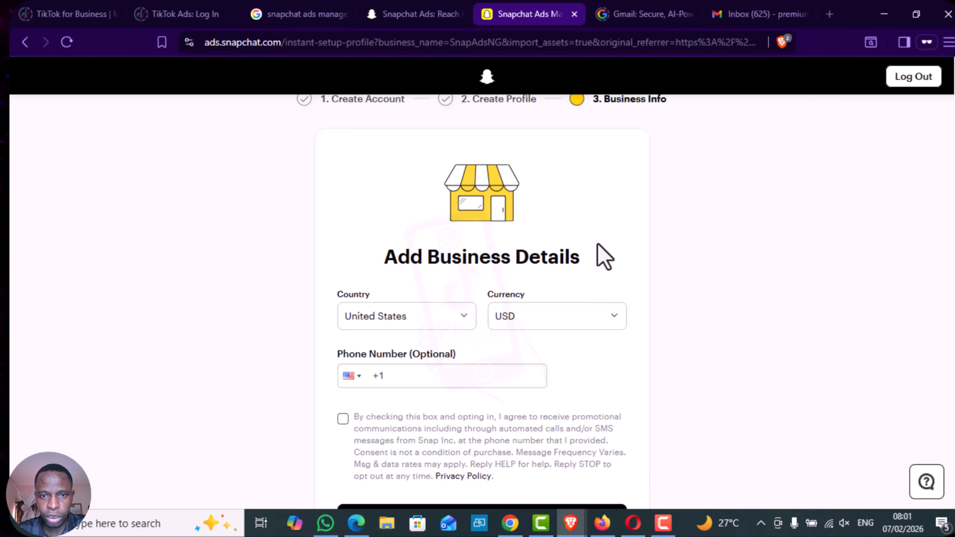
{"action": "scroll", "coordinate": [603, 258], "scroll_direction": "down", "scroll_amount": 2}
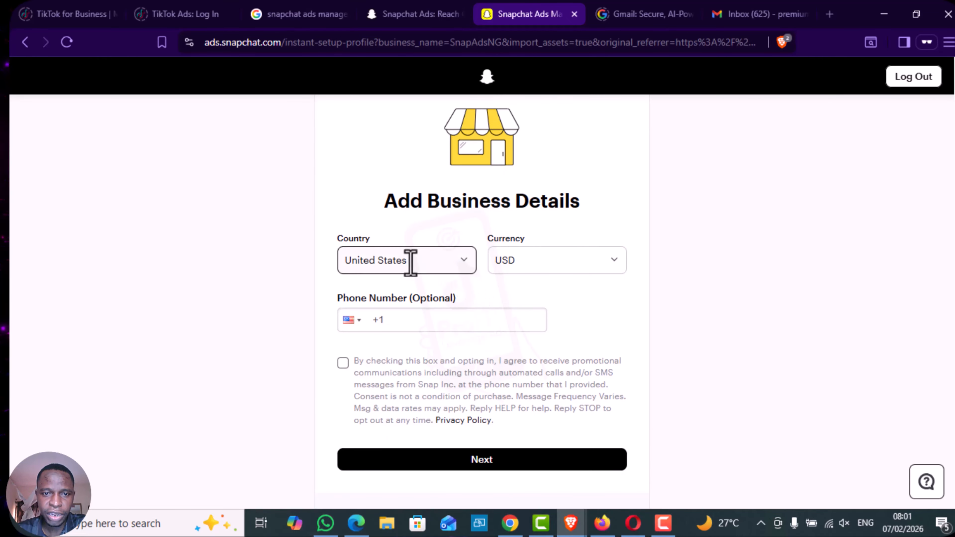
- Search the business country options for "nig", clear the search and keep United States
{"action": "left_click", "coordinate": [408, 264]}
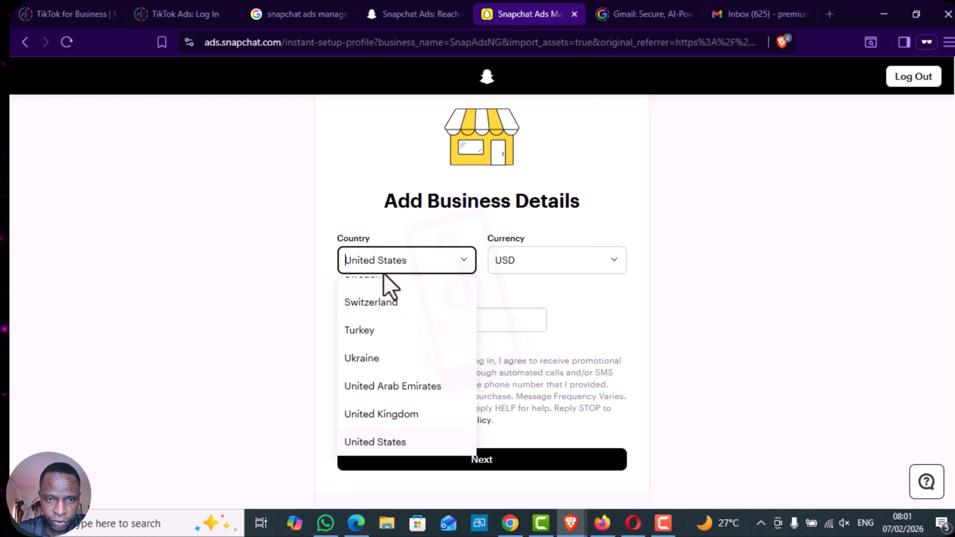
{"action": "type", "text": "nig"}
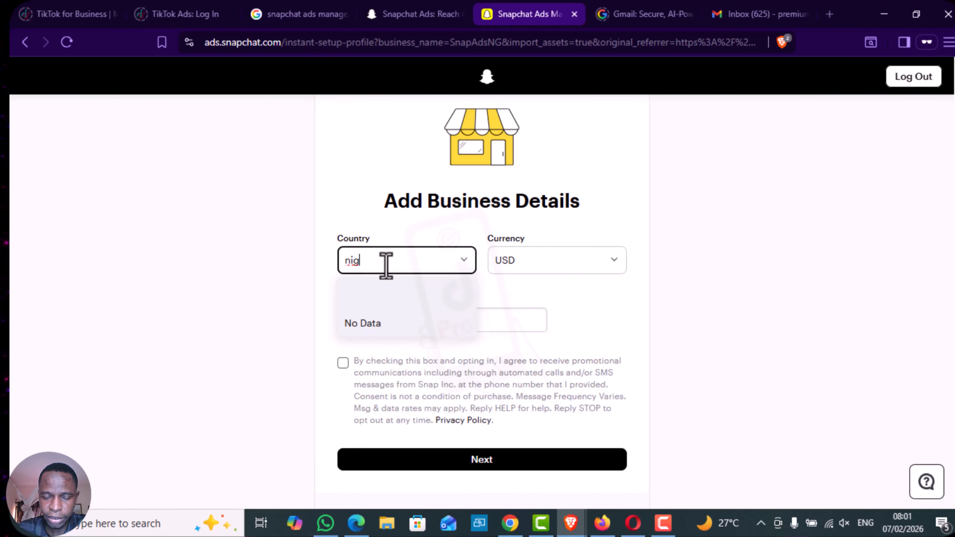
{"action": "key", "text": "BackSpace"}
{"action": "key", "text": "BackSpace"}
{"action": "key", "text": "BackSpace"}
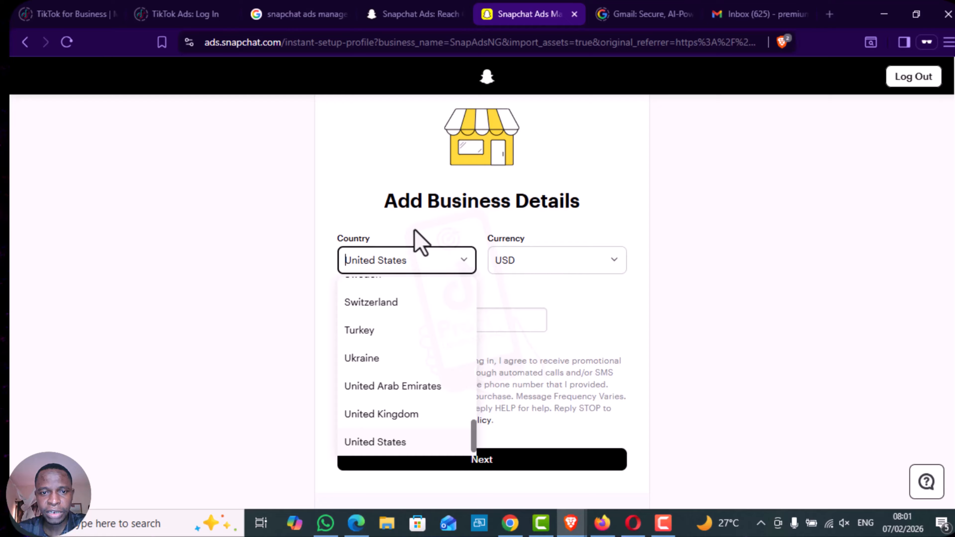
{"action": "left_click", "coordinate": [417, 240]}
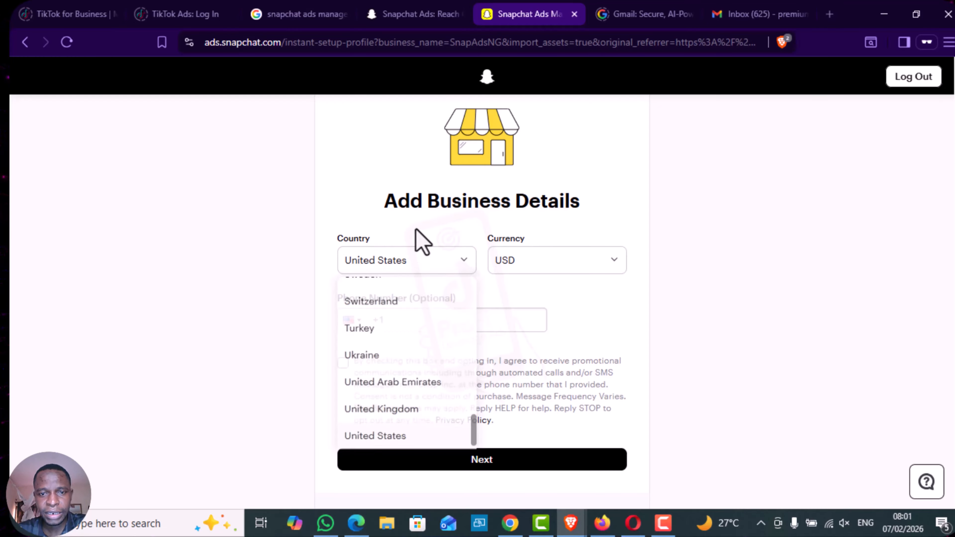
- Review the available account currencies and keep USD
{"action": "left_click", "coordinate": [527, 264]}
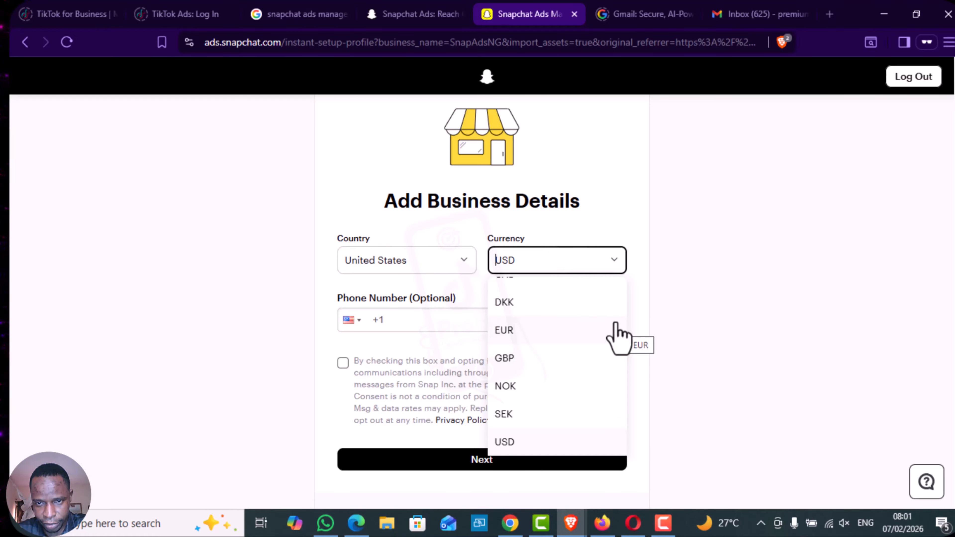
{"action": "scroll", "coordinate": [626, 334], "scroll_direction": "up", "scroll_amount": 2}
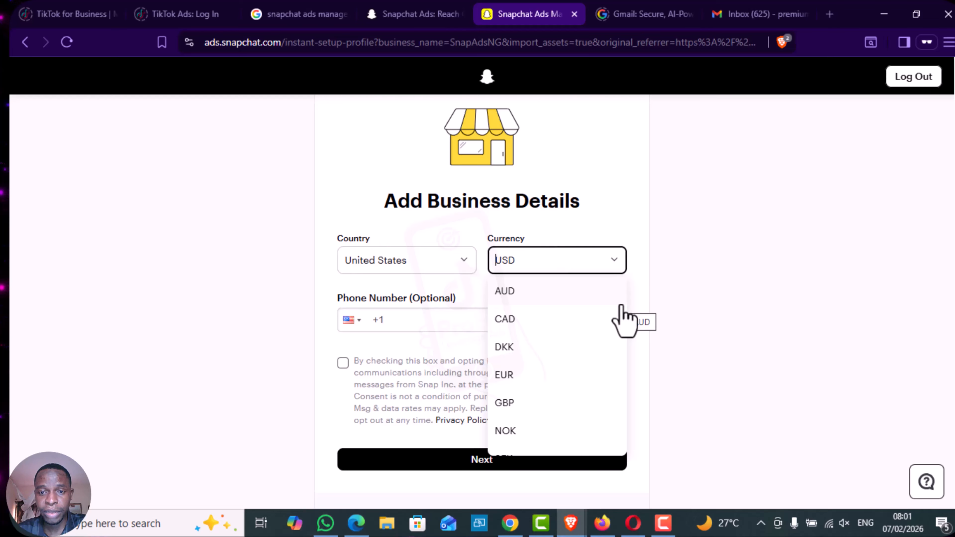
{"action": "left_click", "coordinate": [629, 235]}
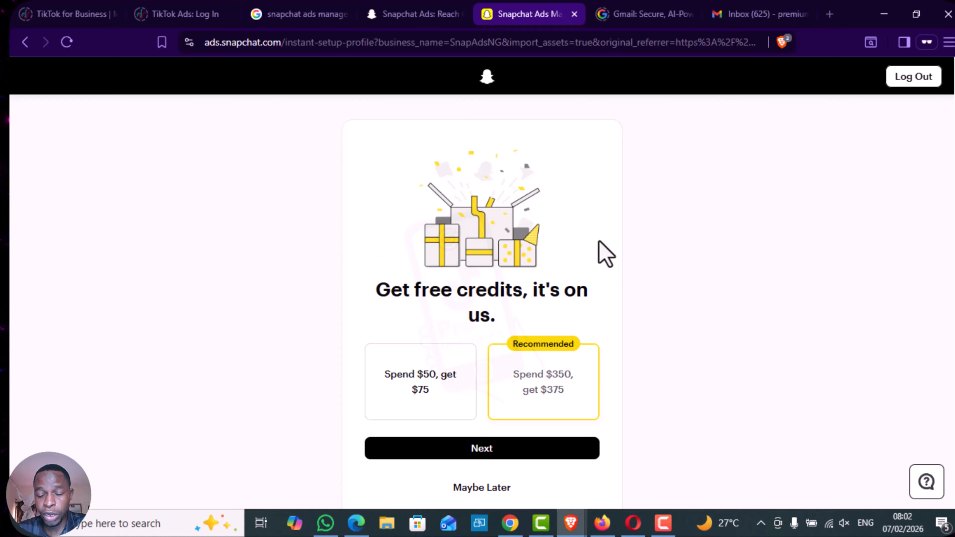
- Postpone the free ad credits offer and leave the campaign objective choice for the ads management view
{"action": "scroll", "coordinate": [606, 254], "scroll_direction": "down", "scroll_amount": 3}
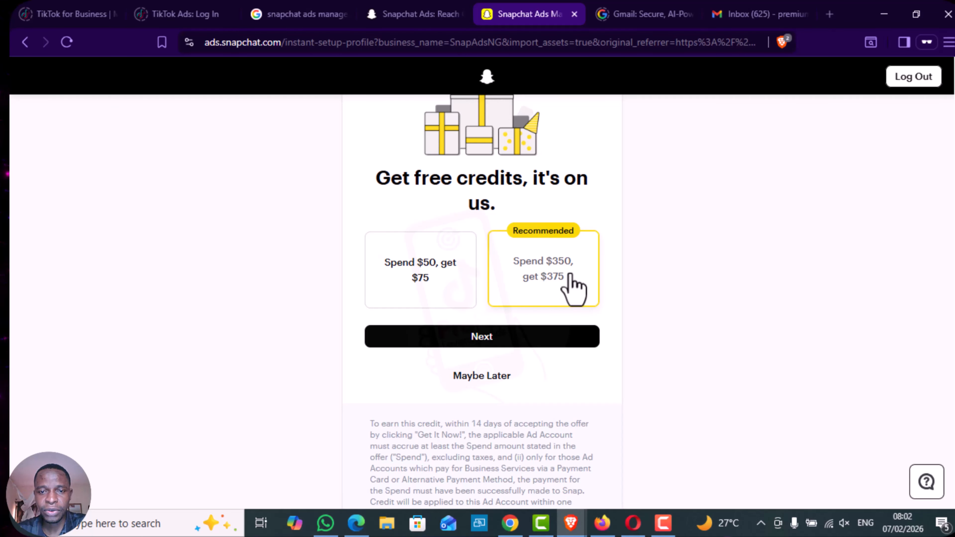
{"action": "left_click", "coordinate": [470, 376]}
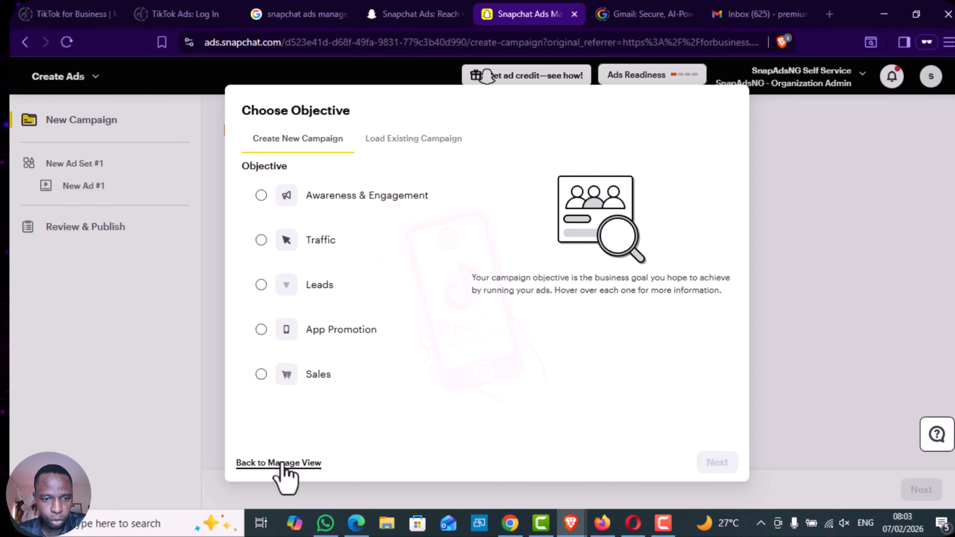
{"action": "left_click", "coordinate": [315, 463]}
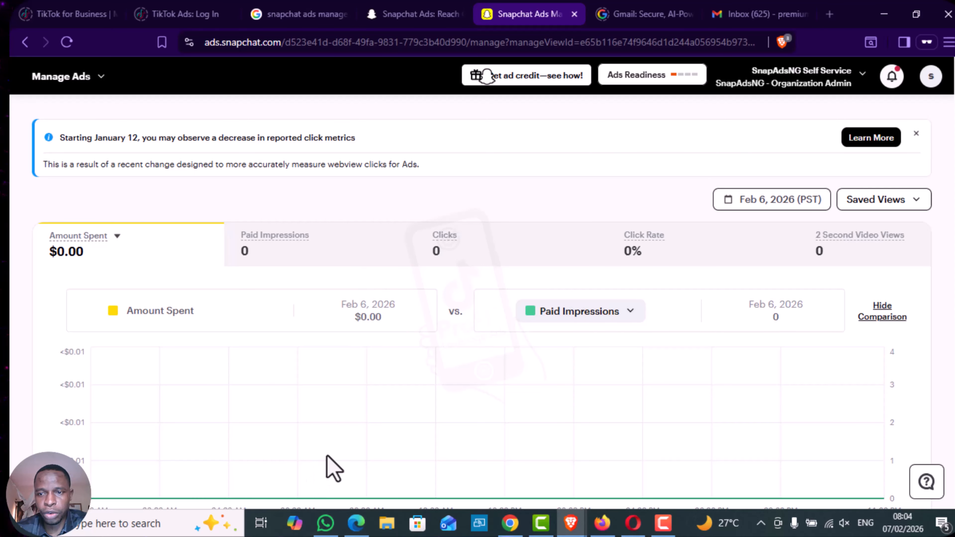
- Dismiss the notice about reported click metrics and open the business's Ad Accounts settings
{"action": "left_click", "coordinate": [915, 134]}
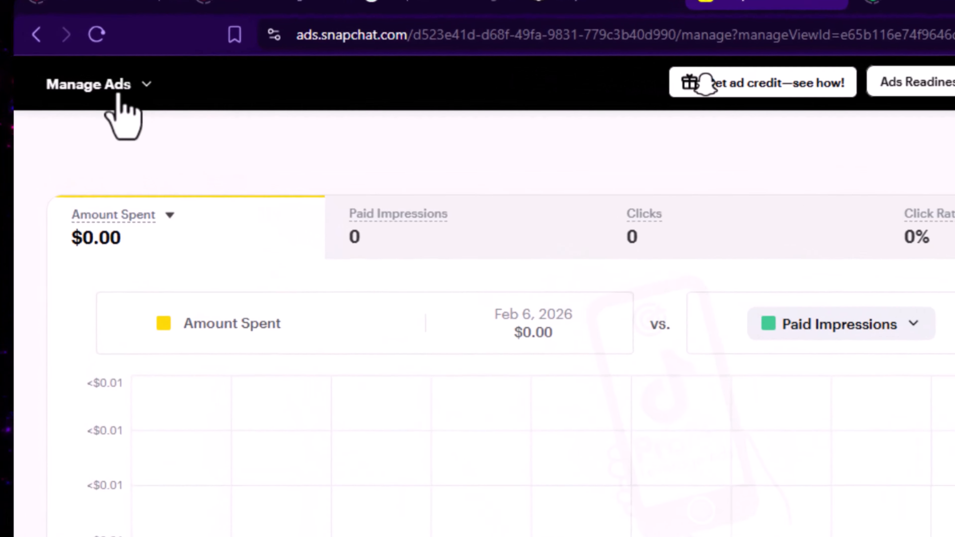
{"action": "left_click", "coordinate": [138, 97]}
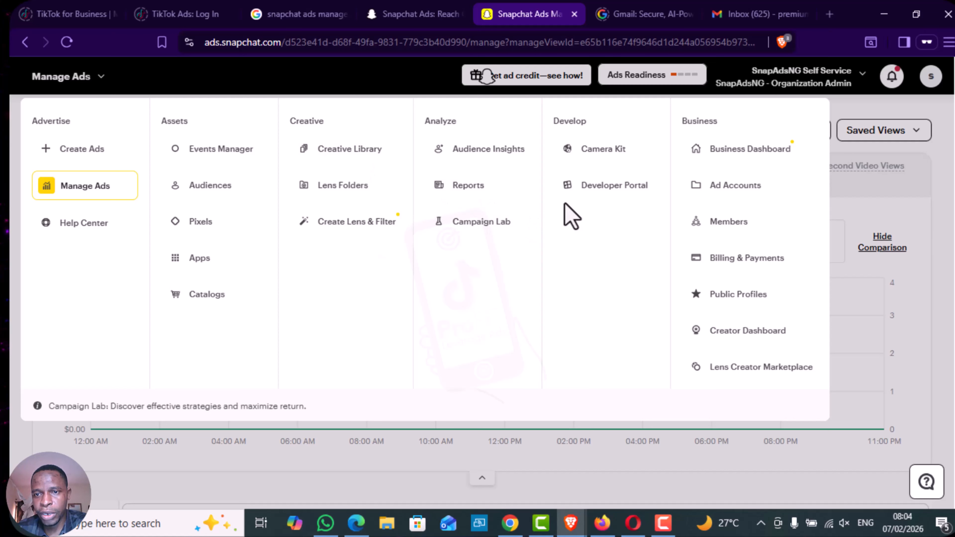
{"action": "left_click", "coordinate": [740, 190]}
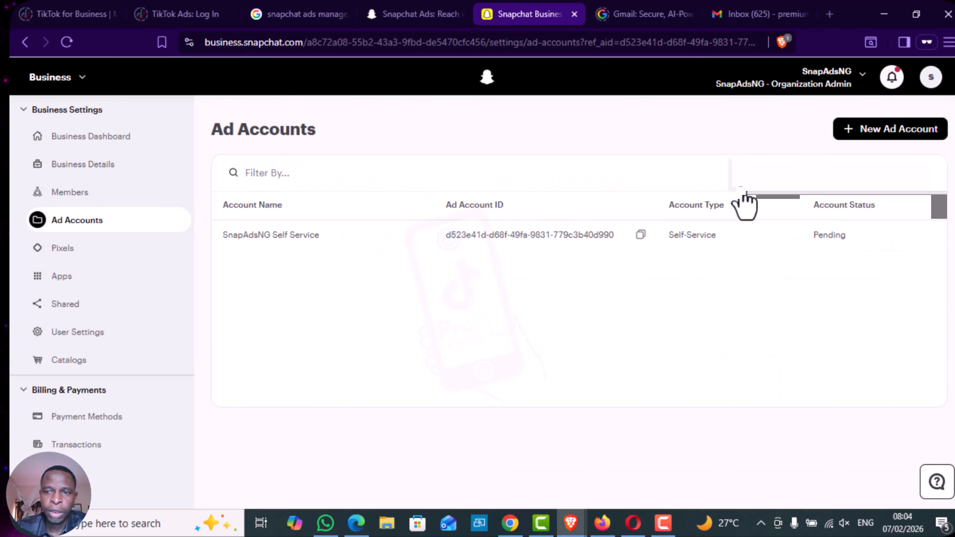